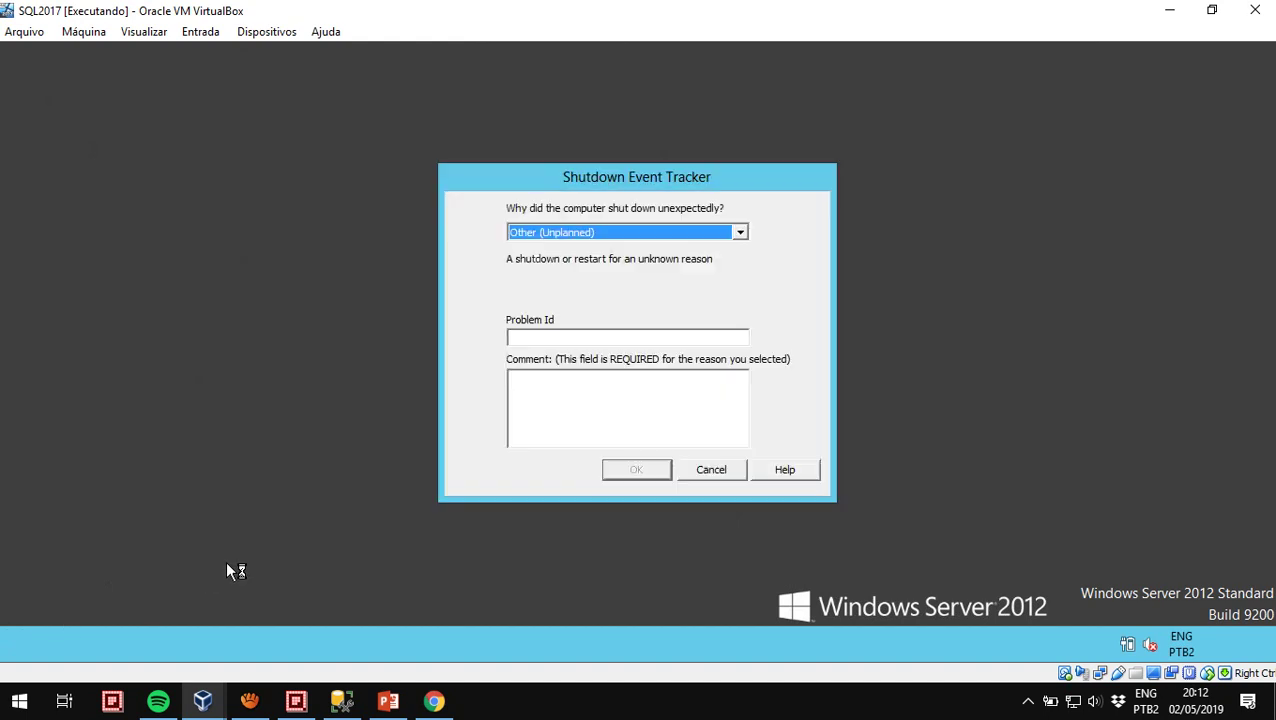
Record the unexpected shutdown reason as Other Failure: System Unresponsive in the Shutdown Event Tracker.
{"action": "left_click", "coordinate": [668, 234]}
{"action": "left_click", "coordinate": [610, 262]}
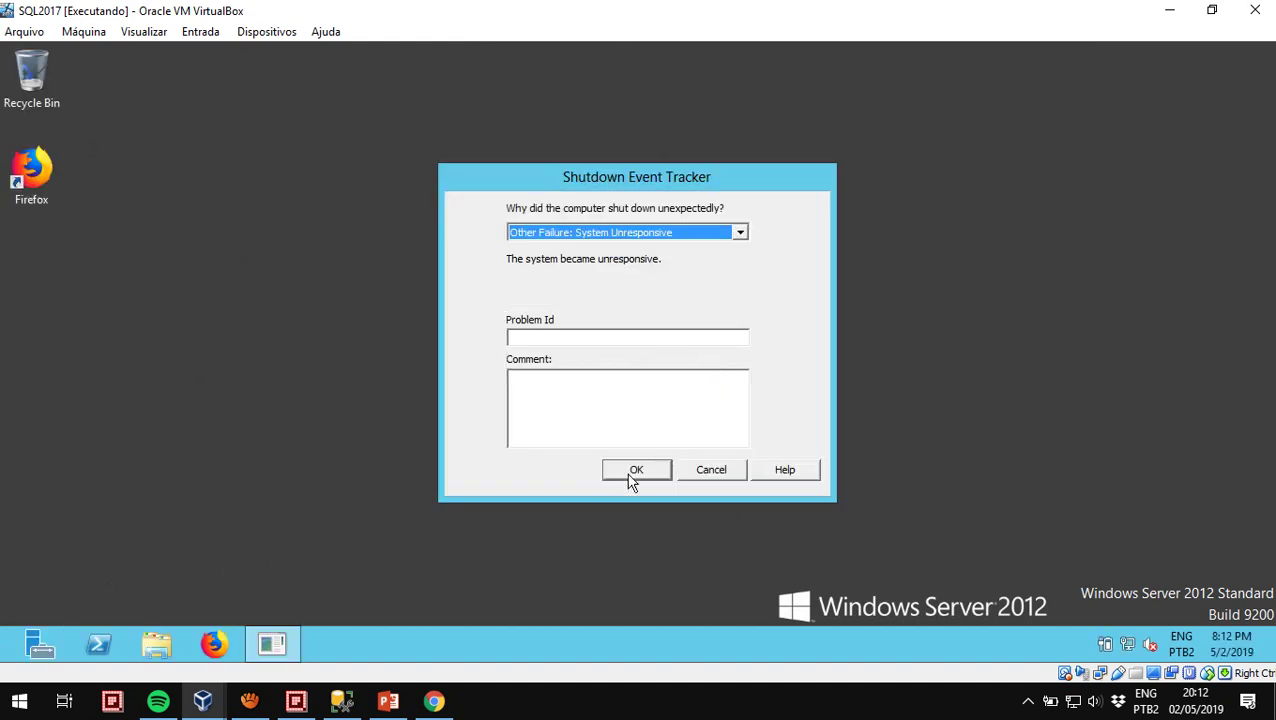
{"action": "left_click", "coordinate": [630, 472]}
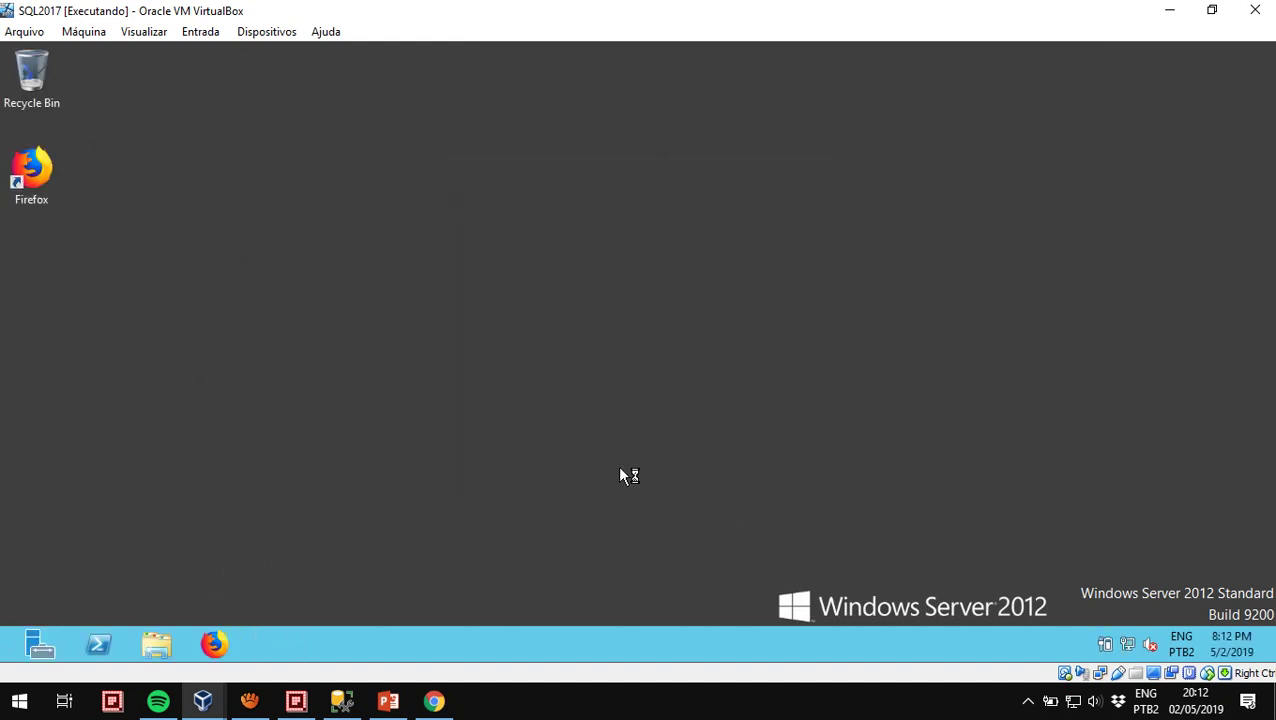
Launch Server Manager and a Windows PowerShell console on the virtual server.
{"action": "left_click", "coordinate": [38, 643]}
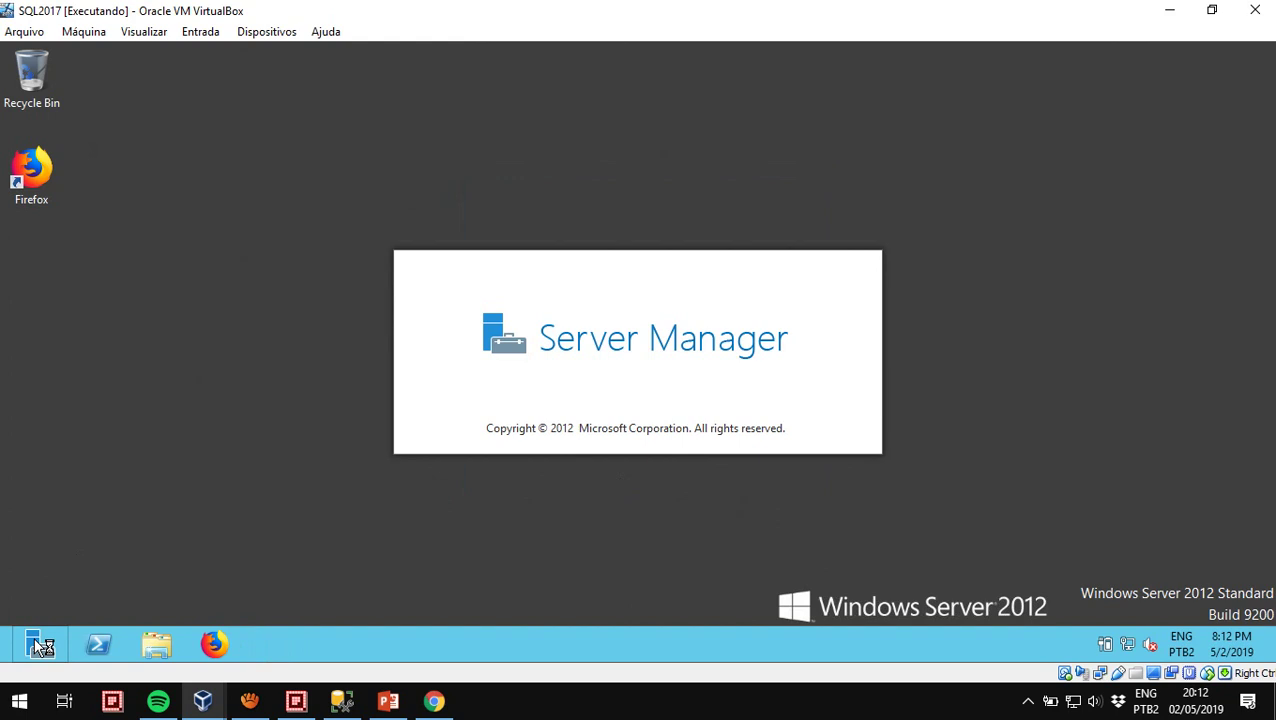
{"action": "left_click", "coordinate": [104, 646]}
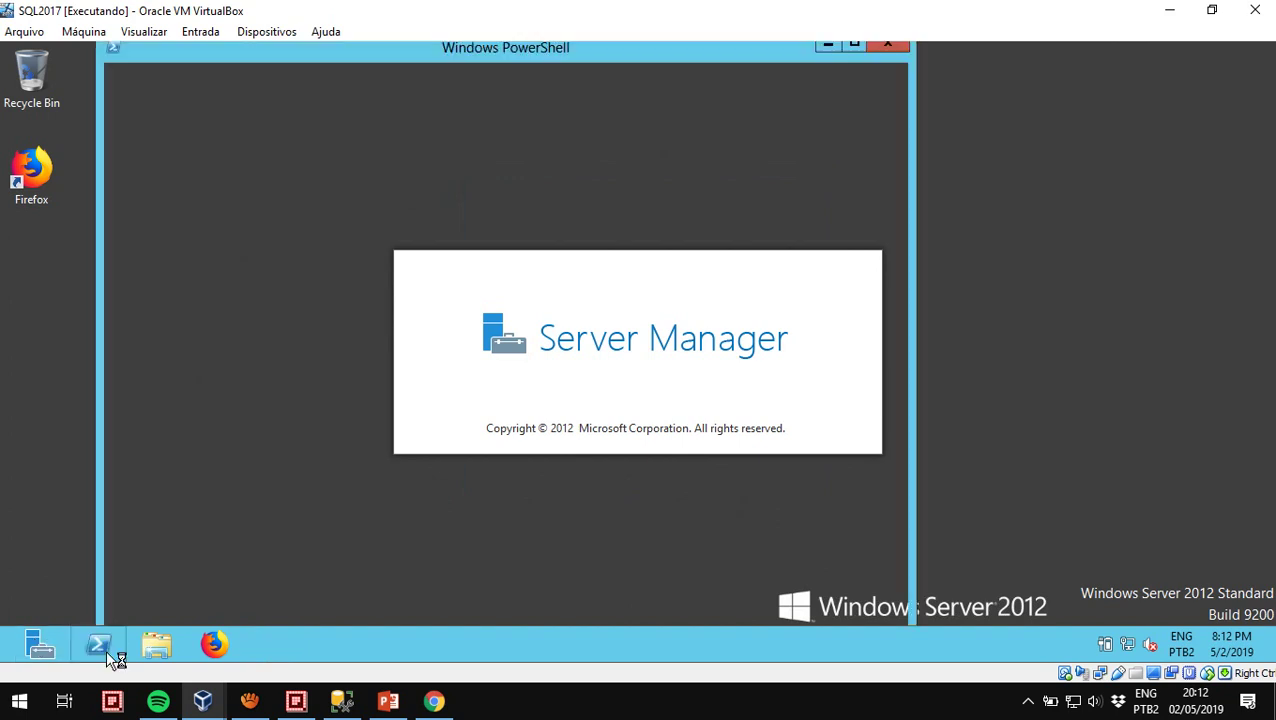
{"action": "left_click", "coordinate": [496, 386]}
{"action": "left_click", "coordinate": [494, 387]}
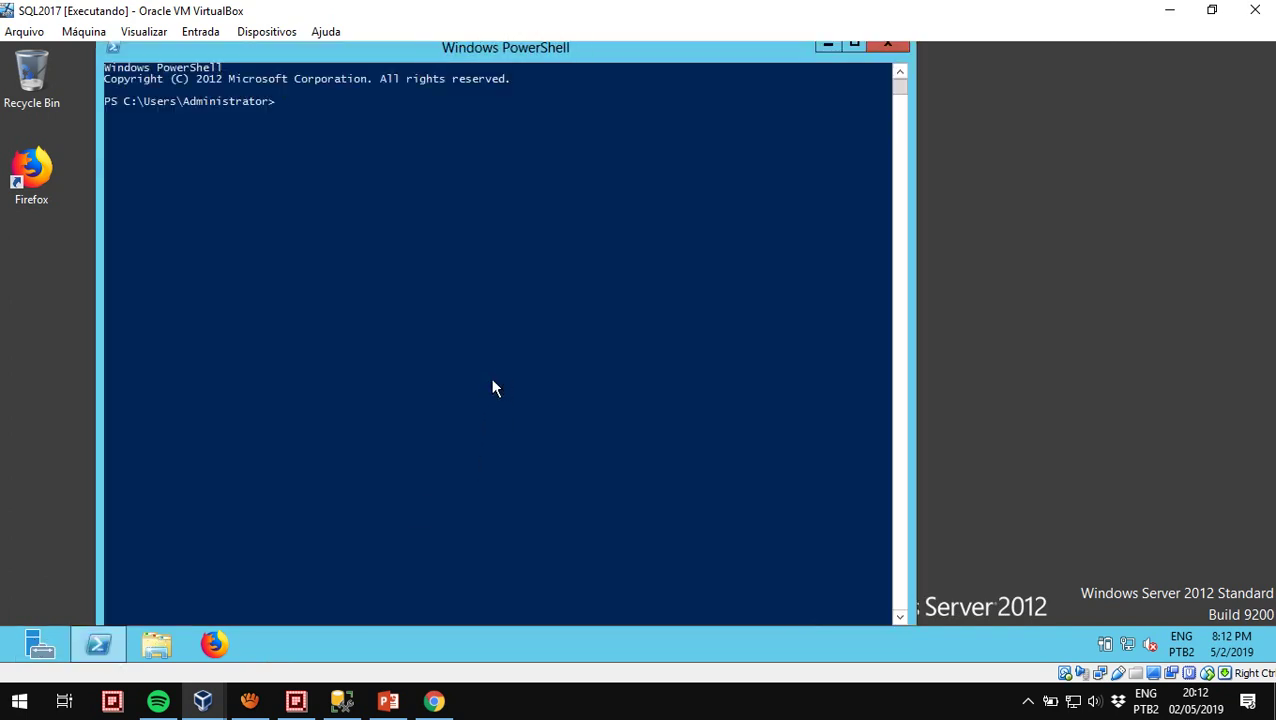
{"action": "left_click", "coordinate": [492, 384]}
{"action": "left_click", "coordinate": [493, 386]}
{"action": "left_click", "coordinate": [493, 386]}
{"action": "left_click", "coordinate": [493, 386]}
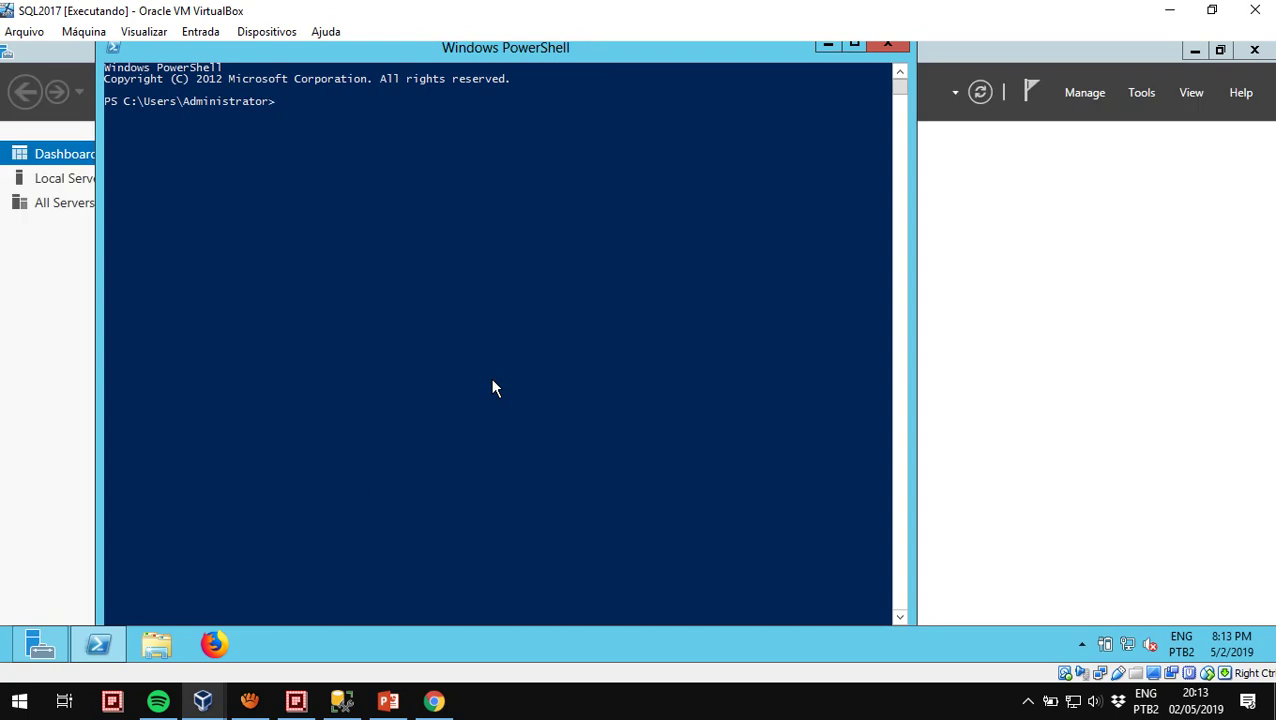
{"action": "left_click", "coordinate": [492, 386]}
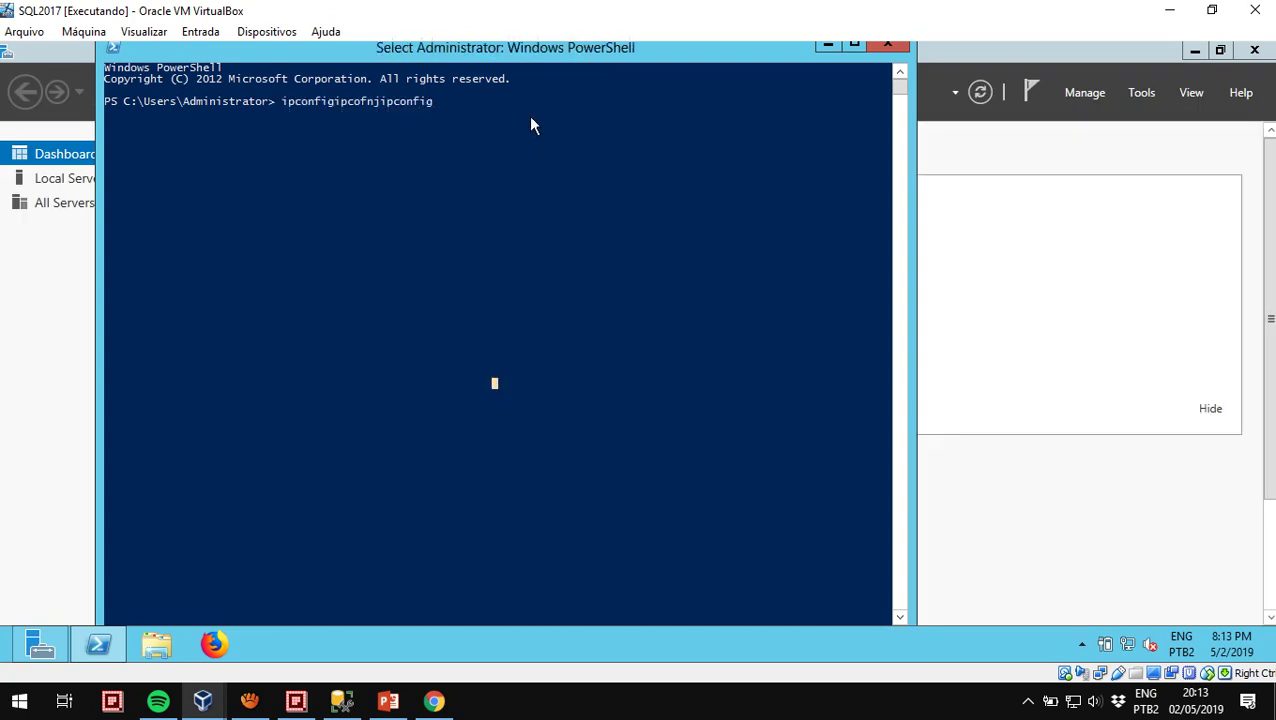
Erase the surplus text from the PowerShell prompt and run ipconfig to look up the server's IP address.
{"action": "key", "text": "BackSpace"}
{"action": "key", "text": "BackSpace"}
{"action": "key", "text": "BackSpace"}
{"action": "key", "text": "BackSpace"}
{"action": "key", "text": "BackSpace"}
{"action": "key", "text": "BackSpace"}
{"action": "key", "text": "BackSpace"}
{"action": "key", "text": "BackSpace"}
{"action": "key", "text": "BackSpace"}
{"action": "key", "text": "BackSpace"}
{"action": "key", "text": "BackSpace"}
{"action": "key", "text": "BackSpace"}
{"action": "key", "text": "BackSpace"}
{"action": "key", "text": "BackSpace"}
{"action": "key", "text": "BackSpace"}
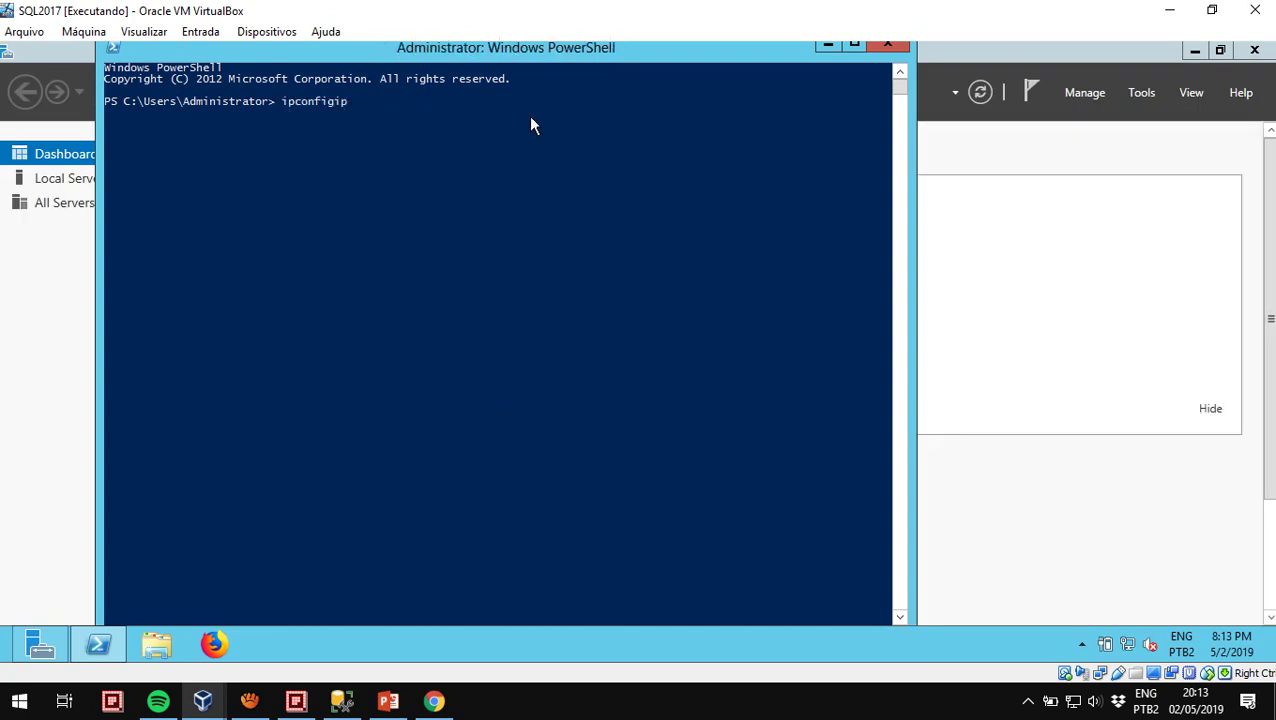
{"action": "key", "text": "Return"}
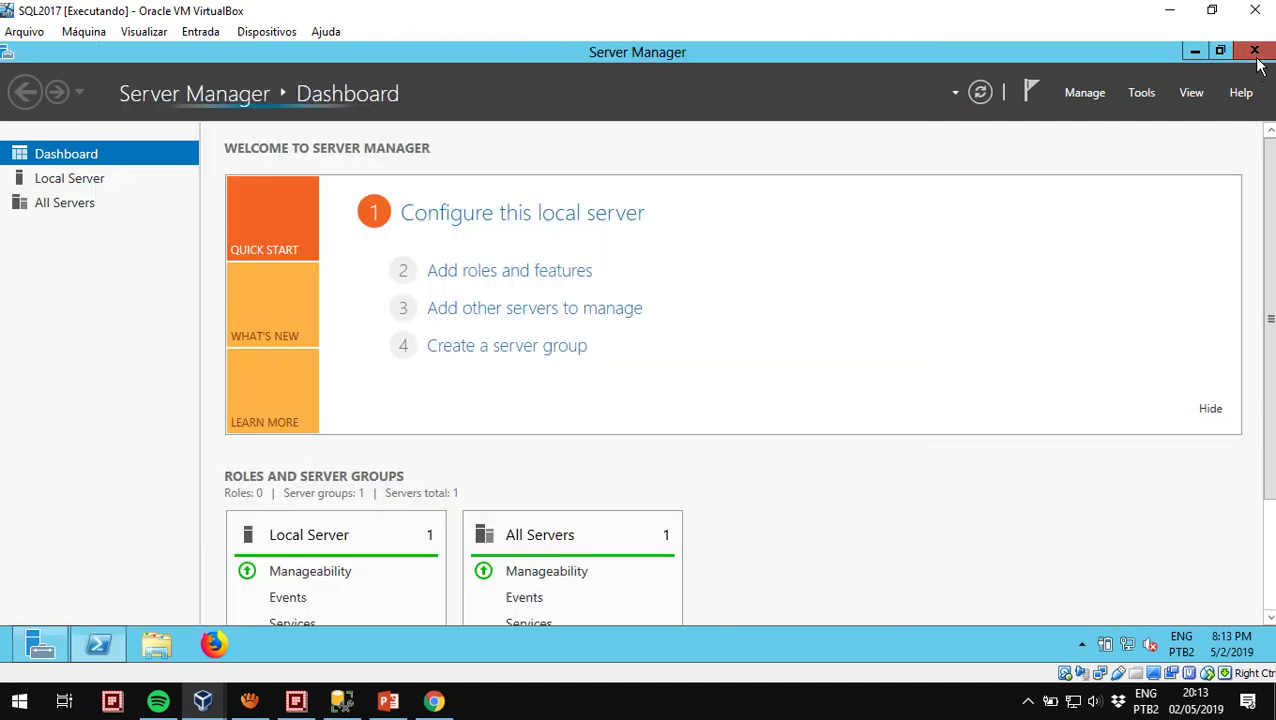
Close Server Manager and reposition the PowerShell window so that the whole console fits on the server desktop.
{"action": "left_click", "coordinate": [1255, 68]}
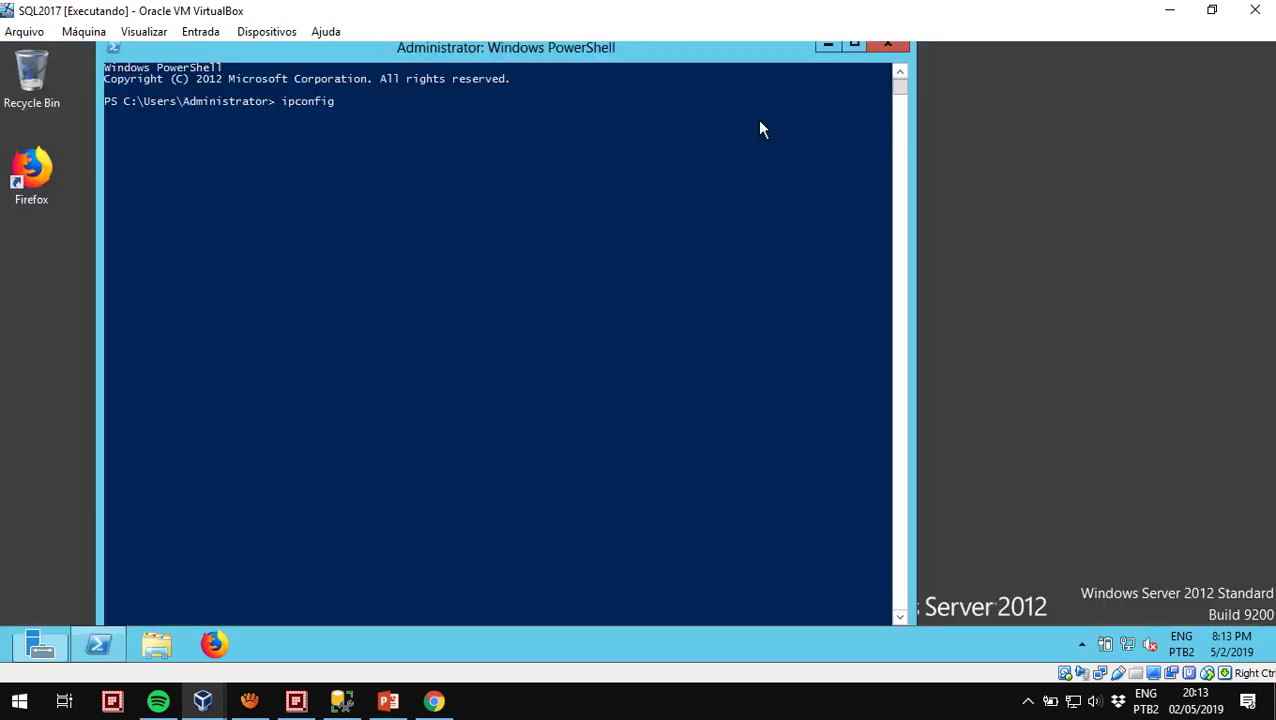
{"action": "left_click_drag", "start_coordinate": [407, 56], "coordinate": [435, 103]}
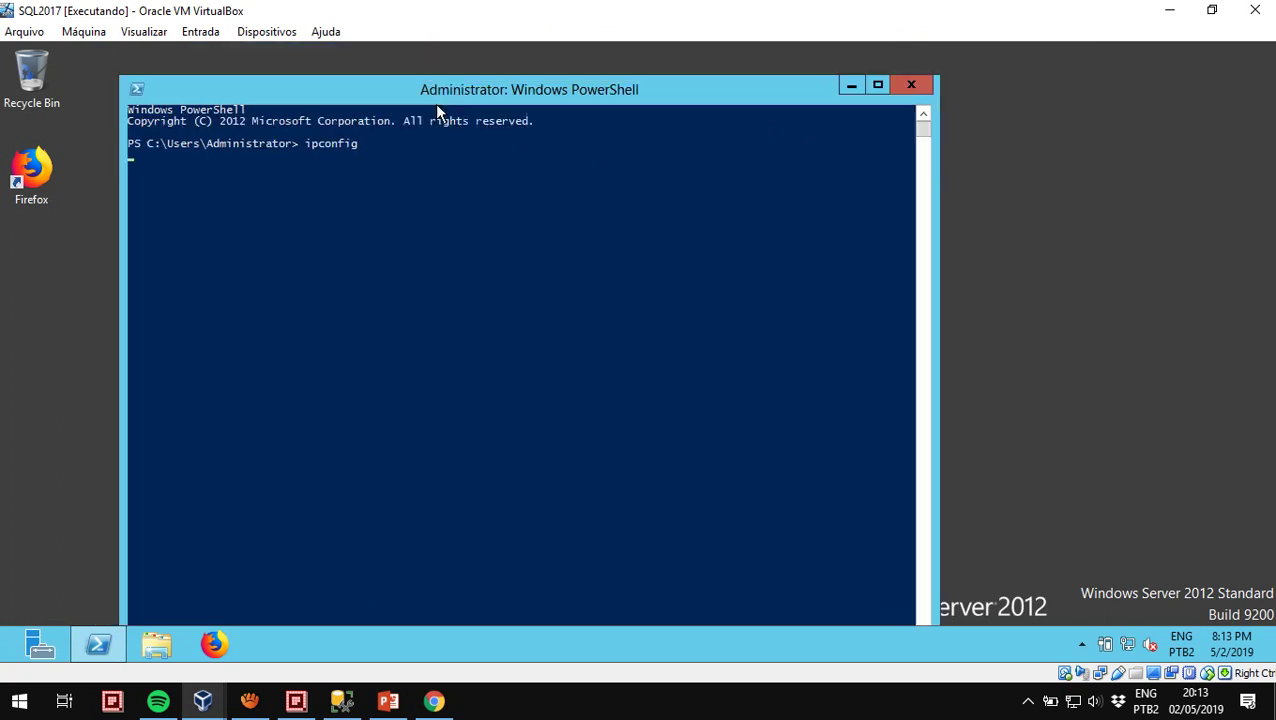
{"action": "left_click_drag", "start_coordinate": [302, 86], "coordinate": [352, 114]}
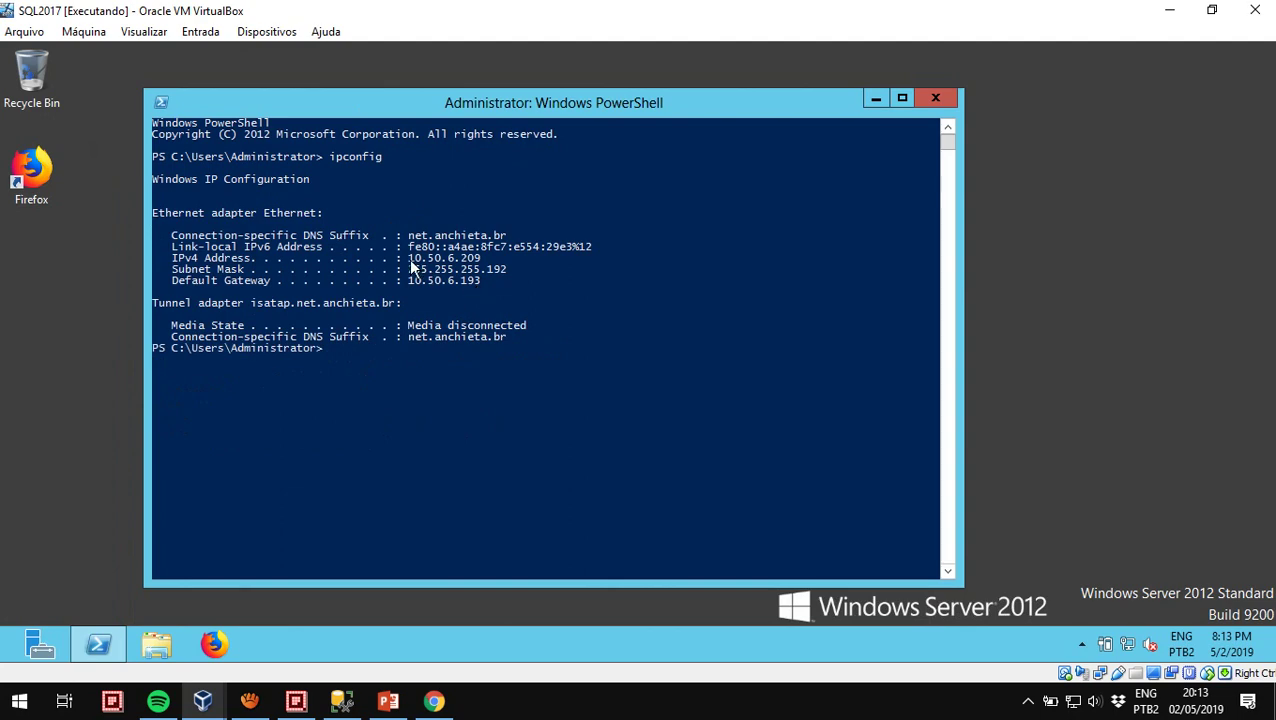
Switch to SQL Server Management Studio and connect to the Database Engine at 10.50.6.209 using SQL Server Authentication with the sa login.
{"action": "left_click", "coordinate": [342, 700]}
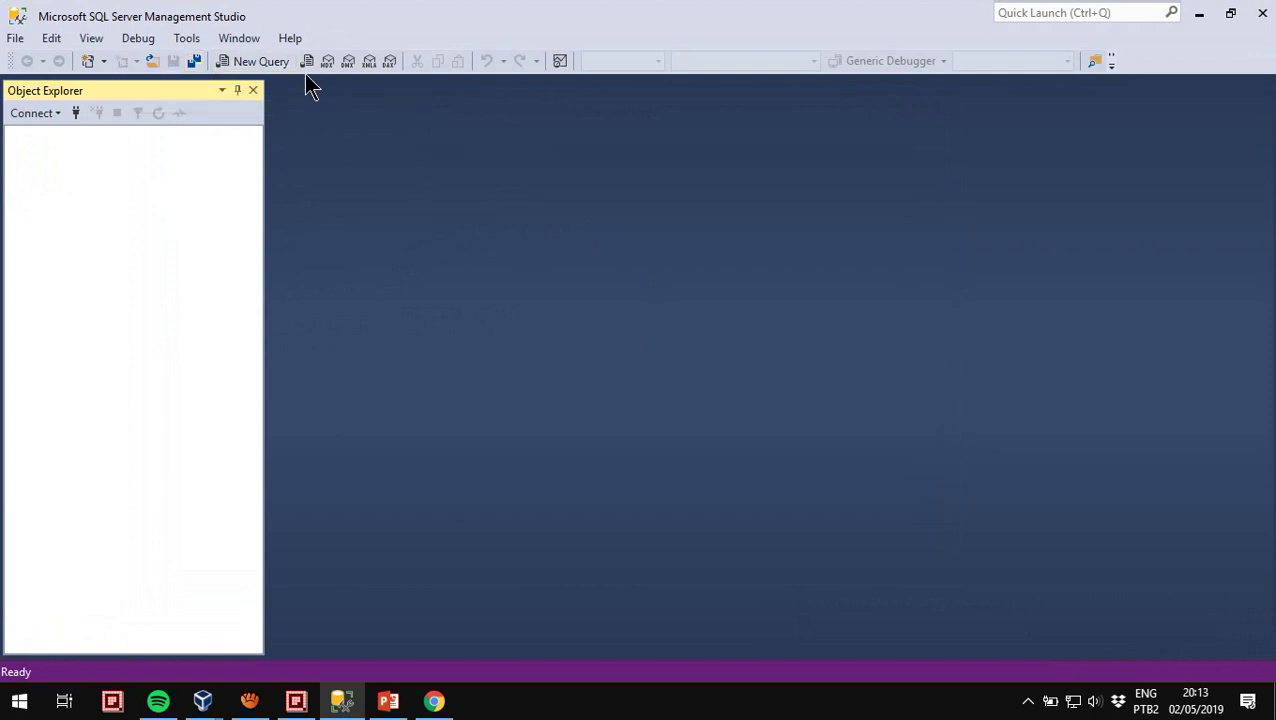
{"action": "left_click", "coordinate": [75, 112]}
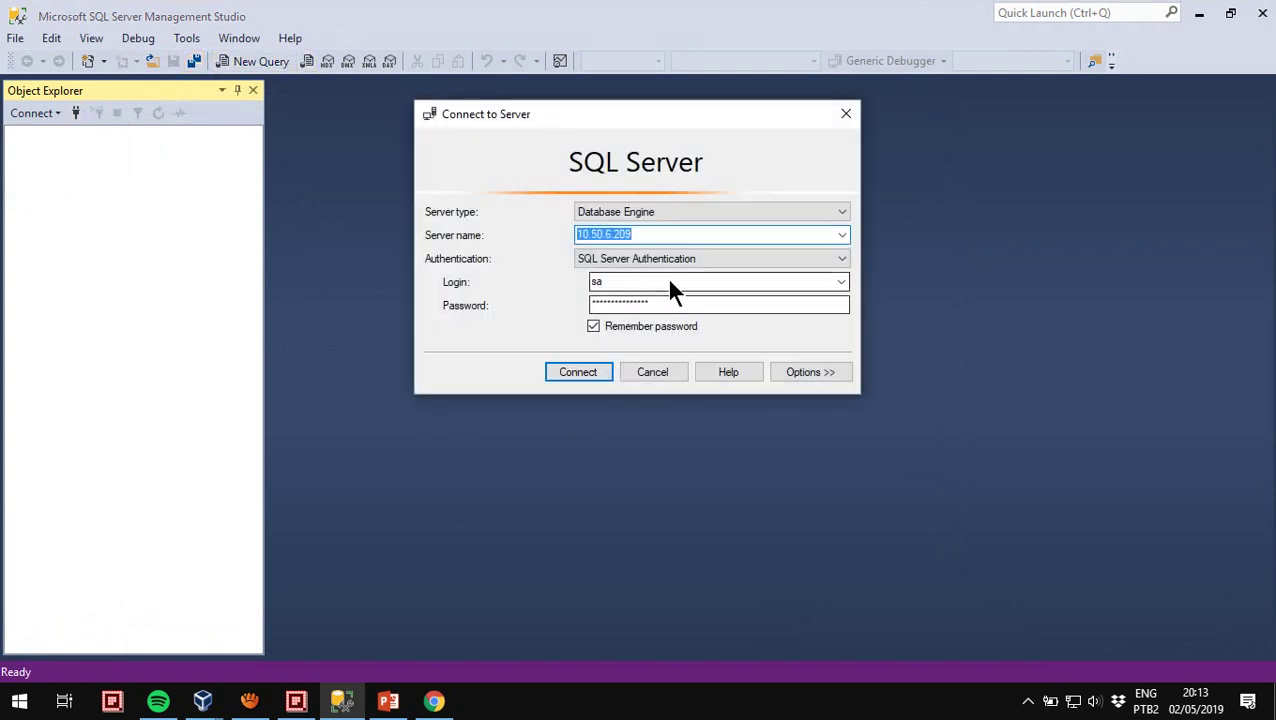
{"action": "left_click", "coordinate": [577, 366]}
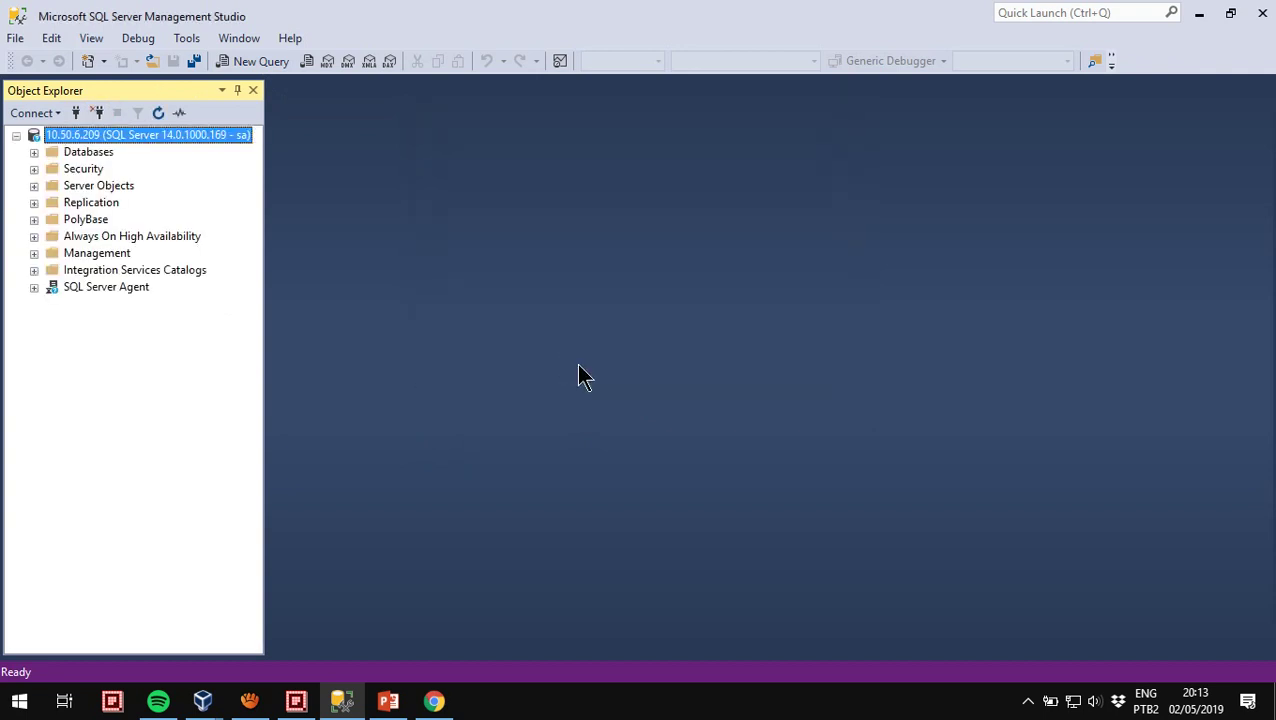
Expand the server's databases and open the Options page of the AdventureWorks2017 database properties.
{"action": "left_click", "coordinate": [35, 153]}
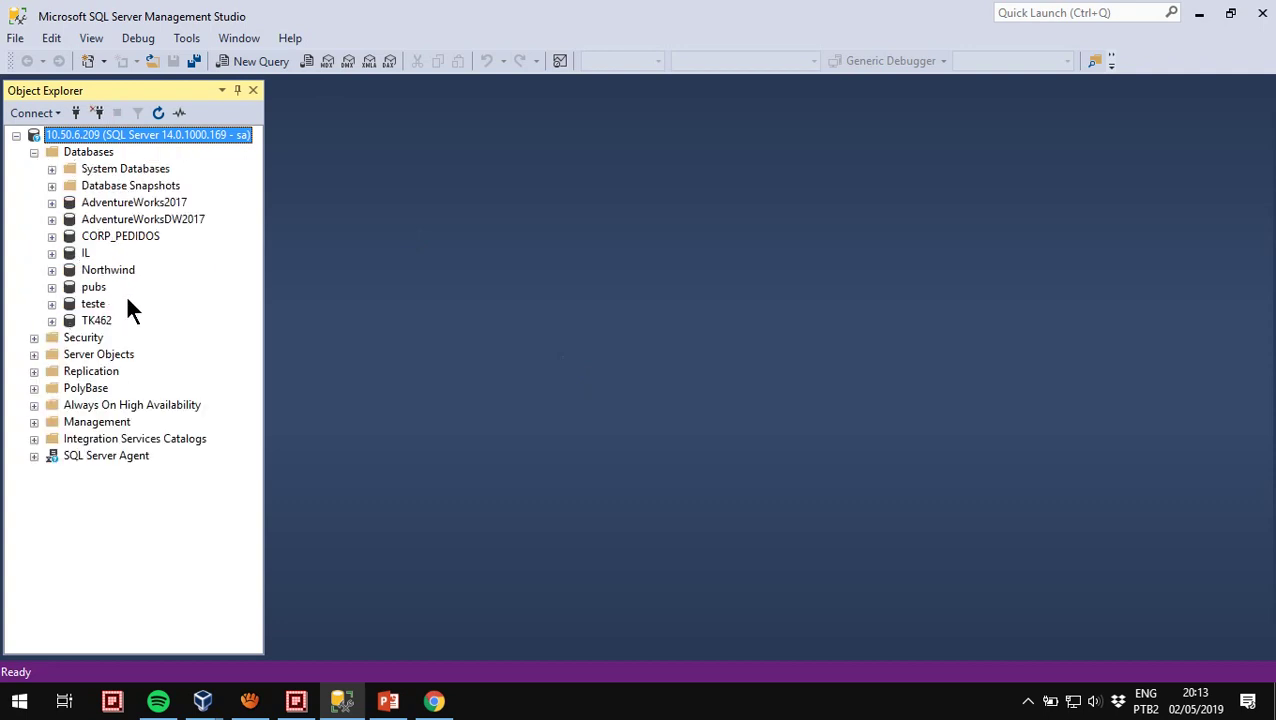
{"action": "left_click", "coordinate": [121, 203]}
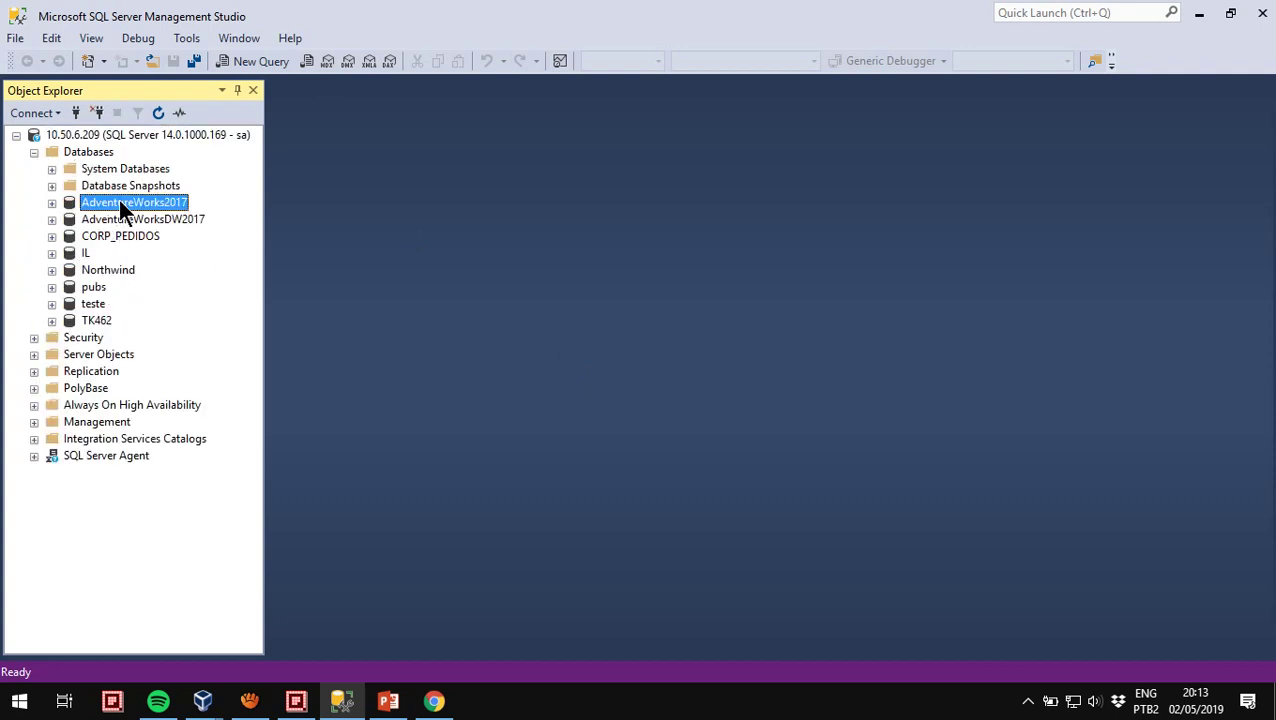
{"action": "key", "text": "ctrl+1"}
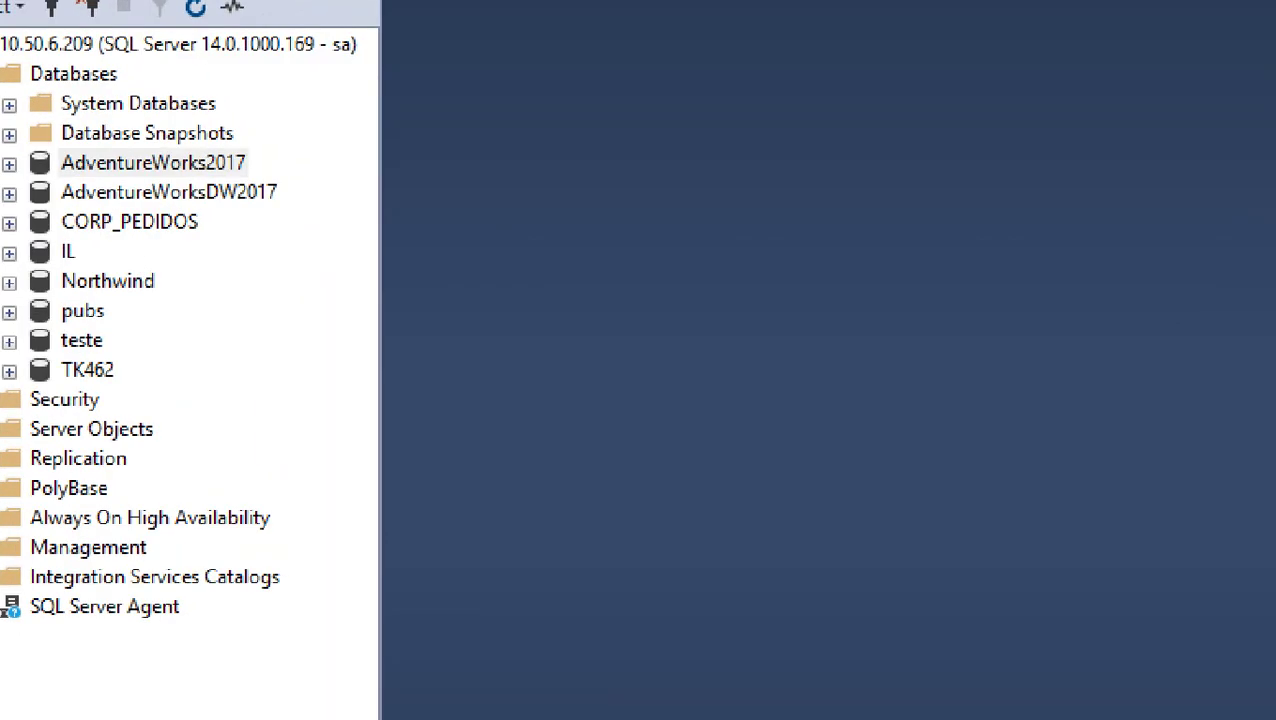
{"action": "left_click", "coordinate": [152, 160]}
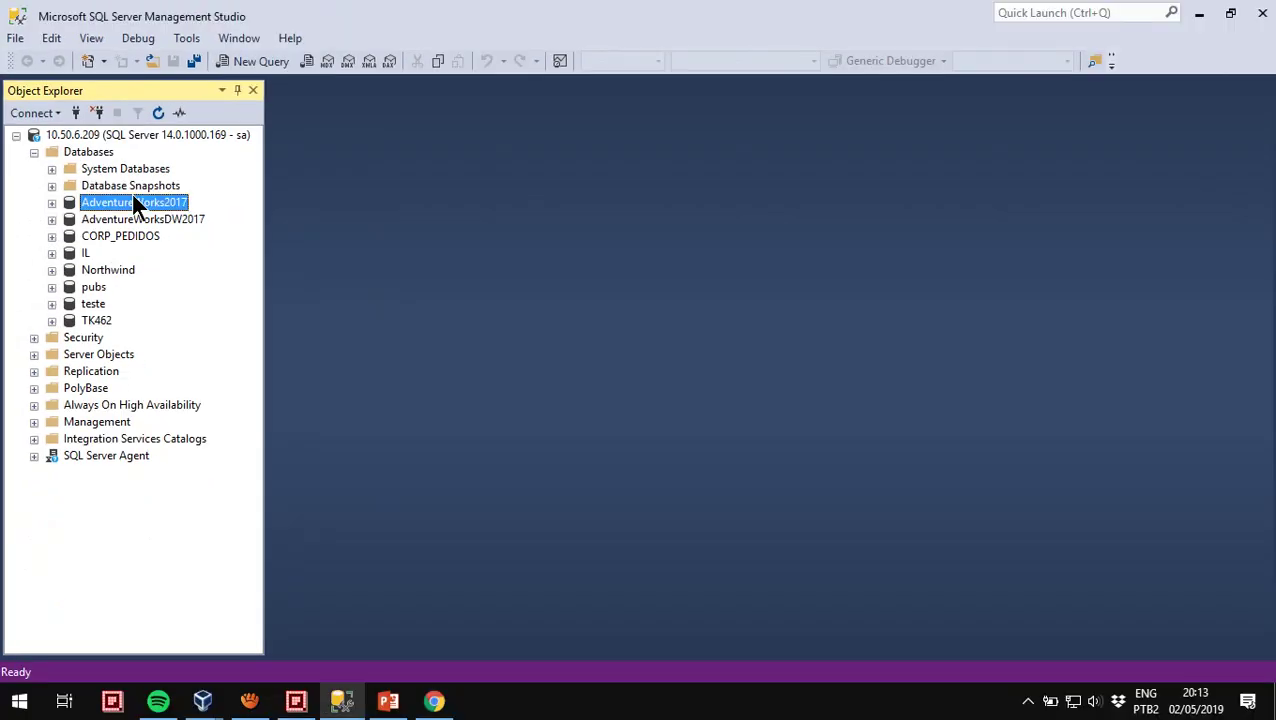
{"action": "right_click", "coordinate": [132, 193]}
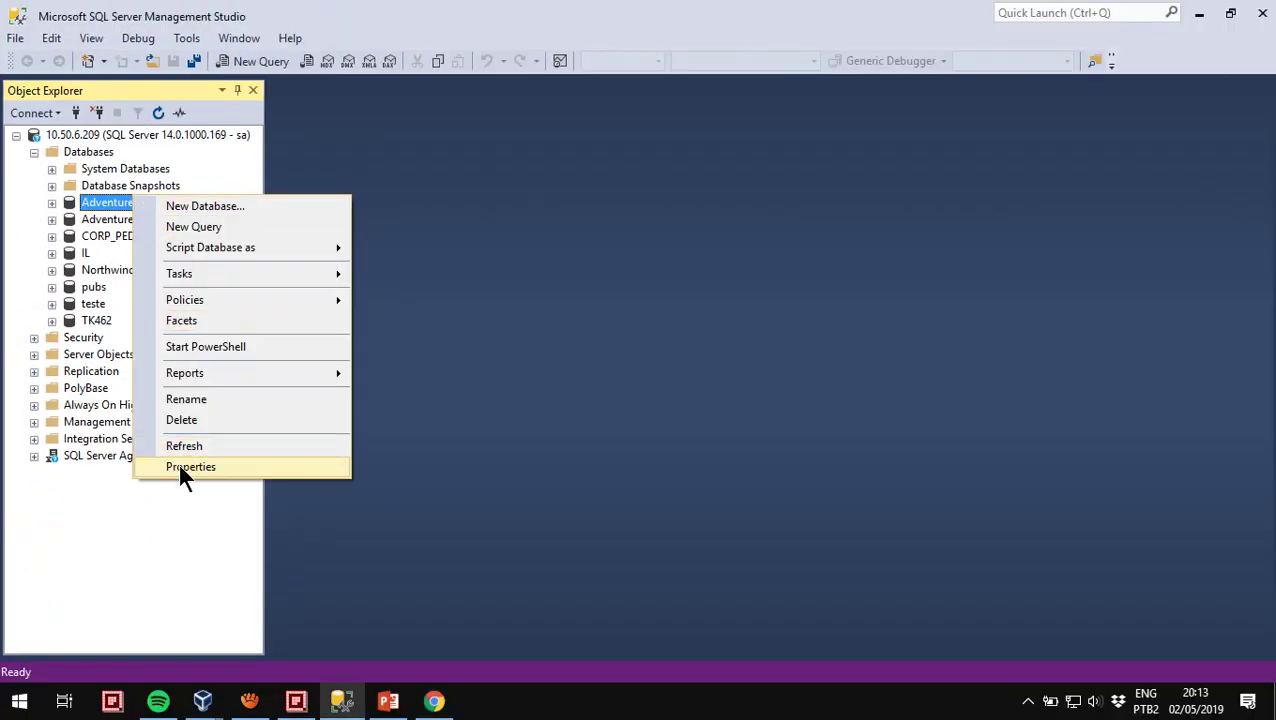
{"action": "left_click", "coordinate": [177, 461]}
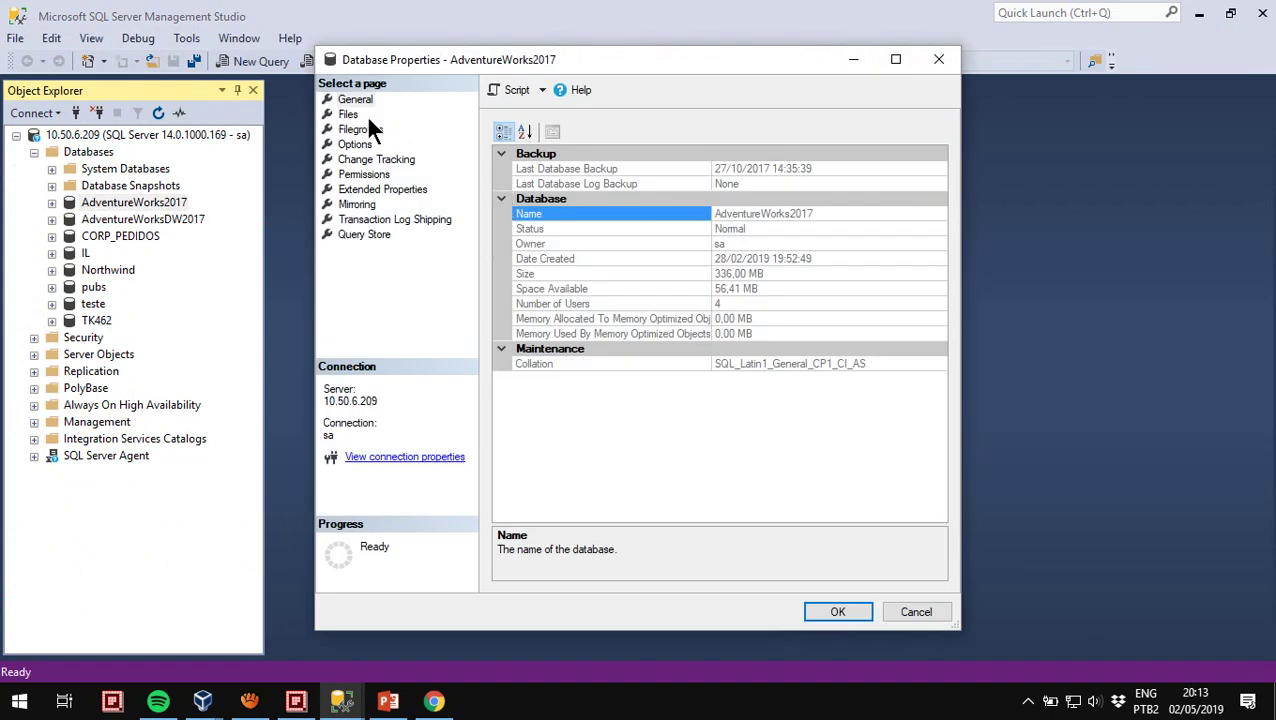
{"action": "left_click", "coordinate": [351, 145]}
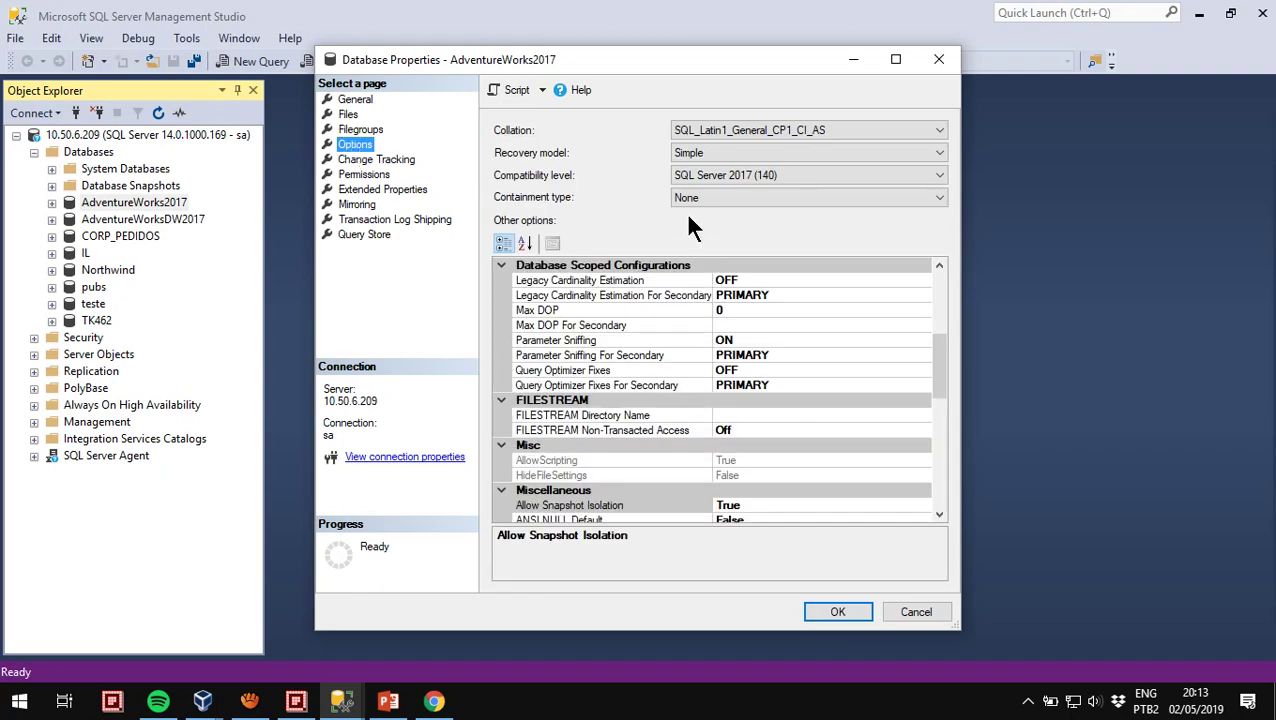
Try setting the recovery model of AdventureWorks2017 to Full.
{"action": "left_click", "coordinate": [882, 686]}
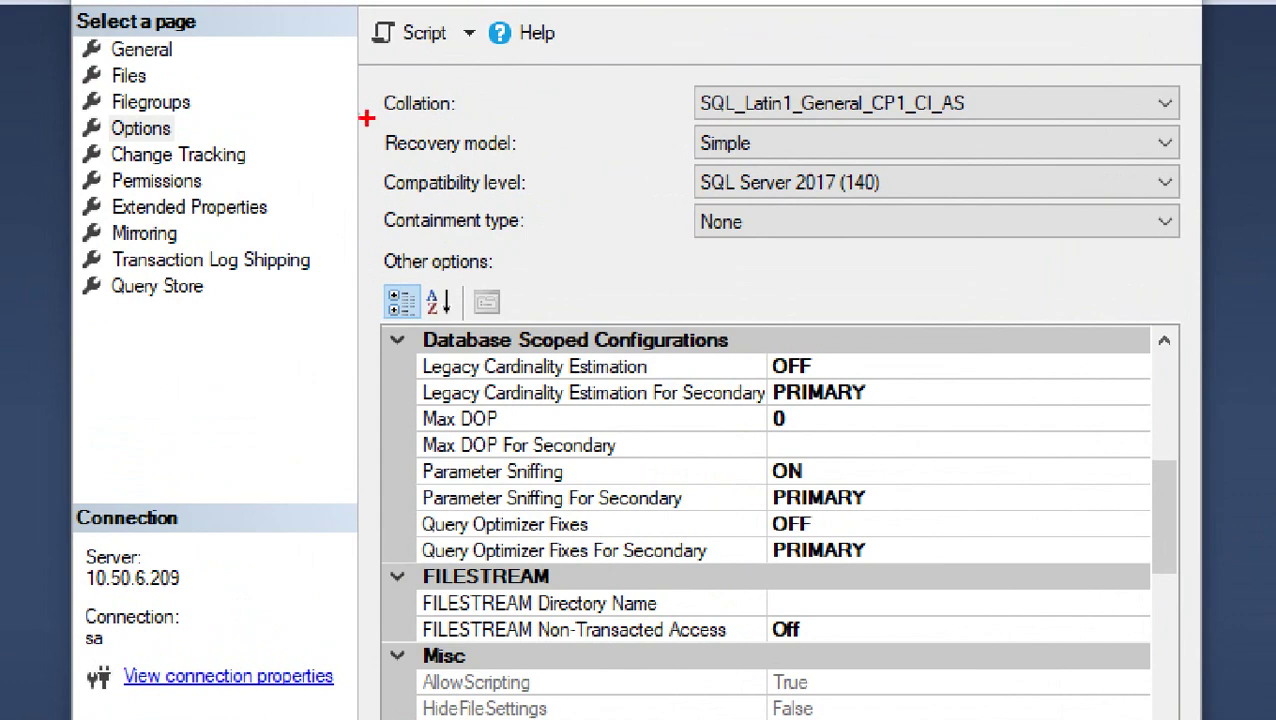
{"action": "mouse_move", "coordinate": [367, 118]}
{"action": "left_mouse_down"}
{"action": "mouse_move", "coordinate": [592, 165]}
{"action": "mouse_move", "coordinate": [1191, 172]}
{"action": "left_mouse_up"}
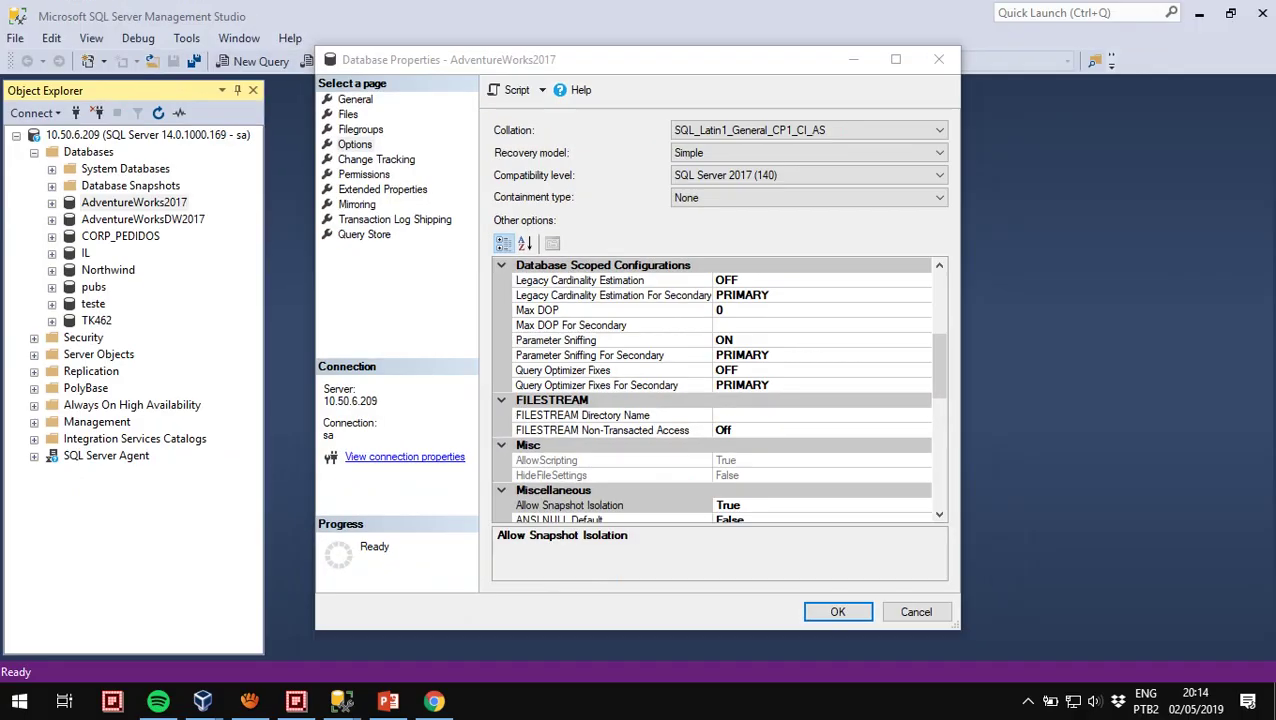
{"action": "left_click", "coordinate": [1165, 143]}
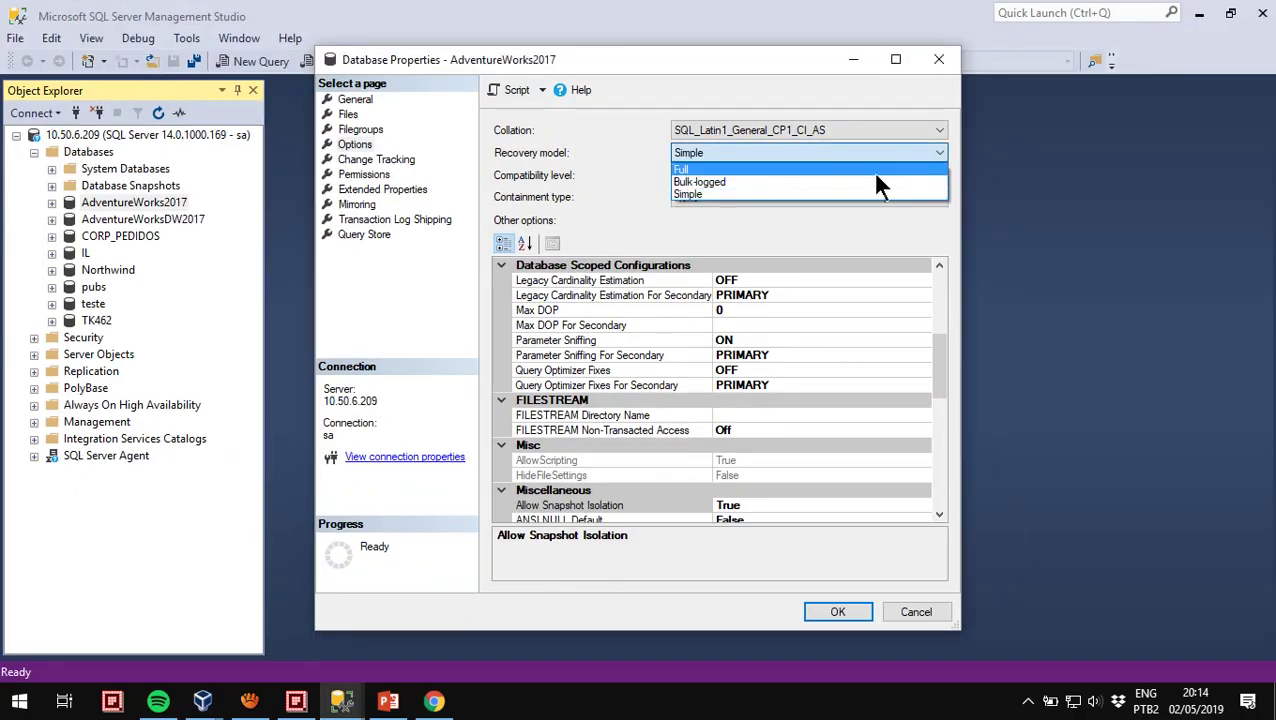
{"action": "left_click", "coordinate": [742, 170]}
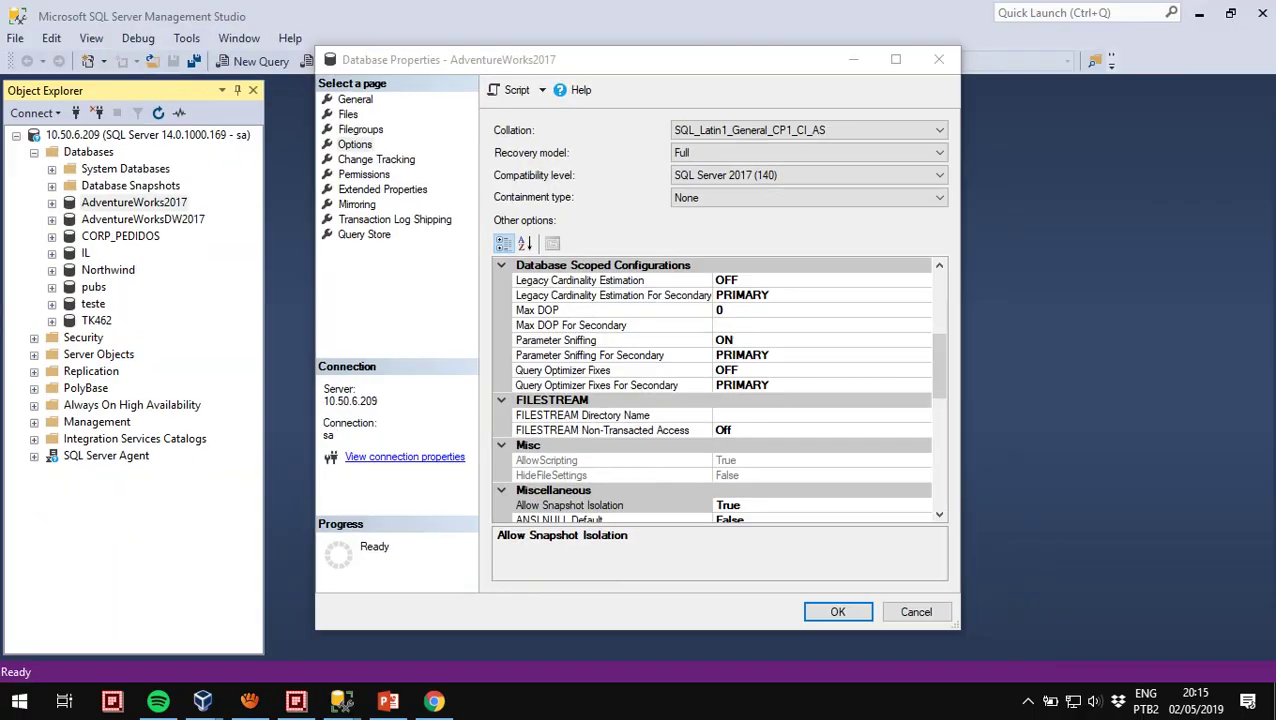
Examine the available recovery model choices for AdventureWorks2017 and close its properties without saving.
{"action": "left_click", "coordinate": [934, 156]}
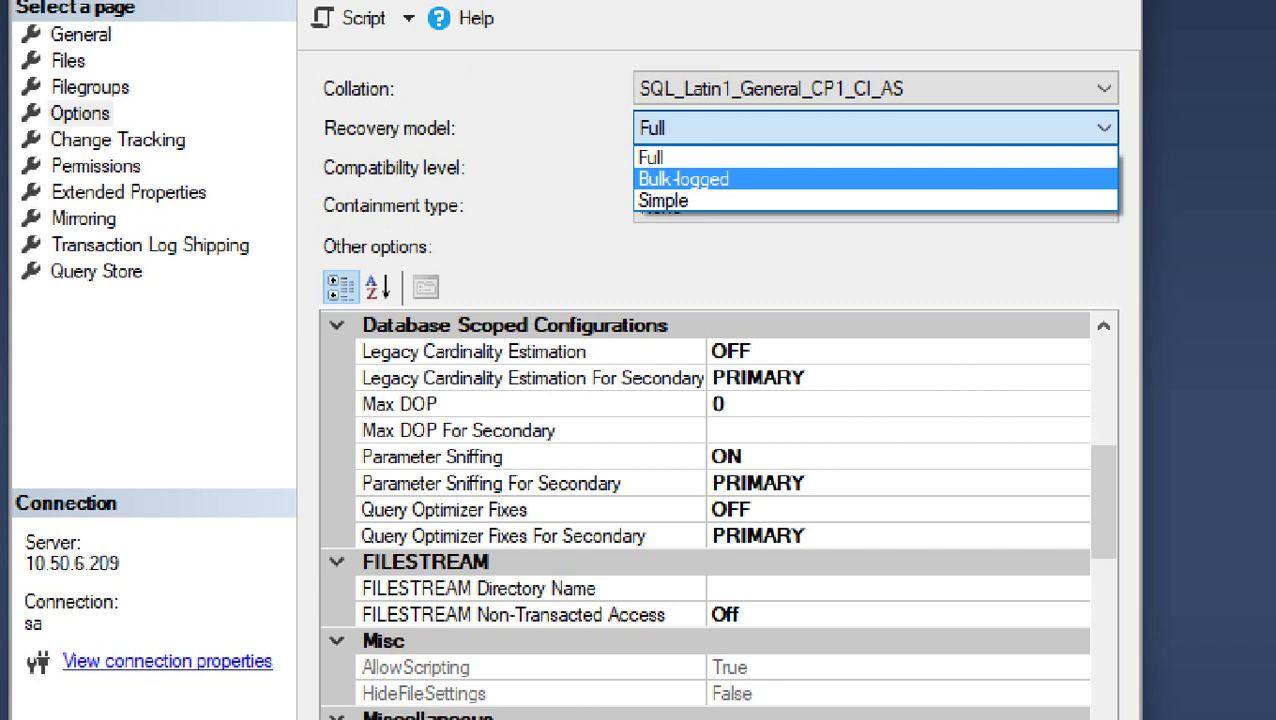
{"action": "key", "text": "Escape"}
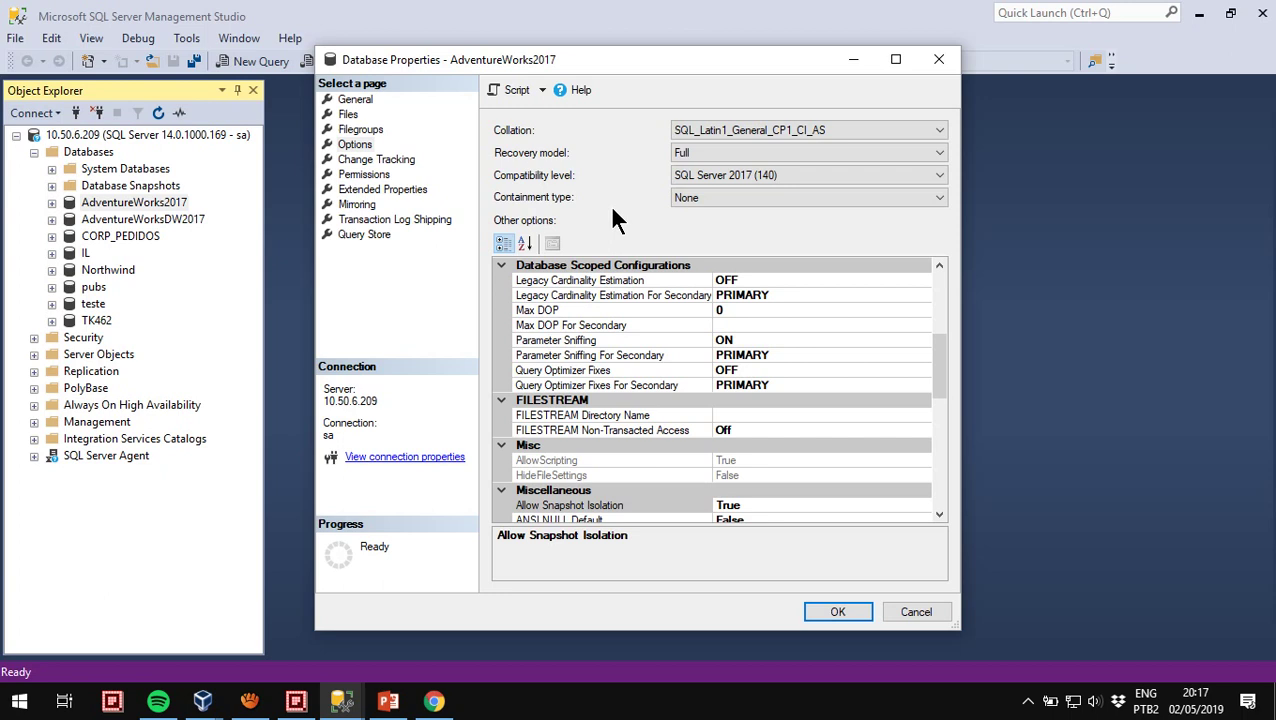
{"action": "left_click", "coordinate": [722, 152]}
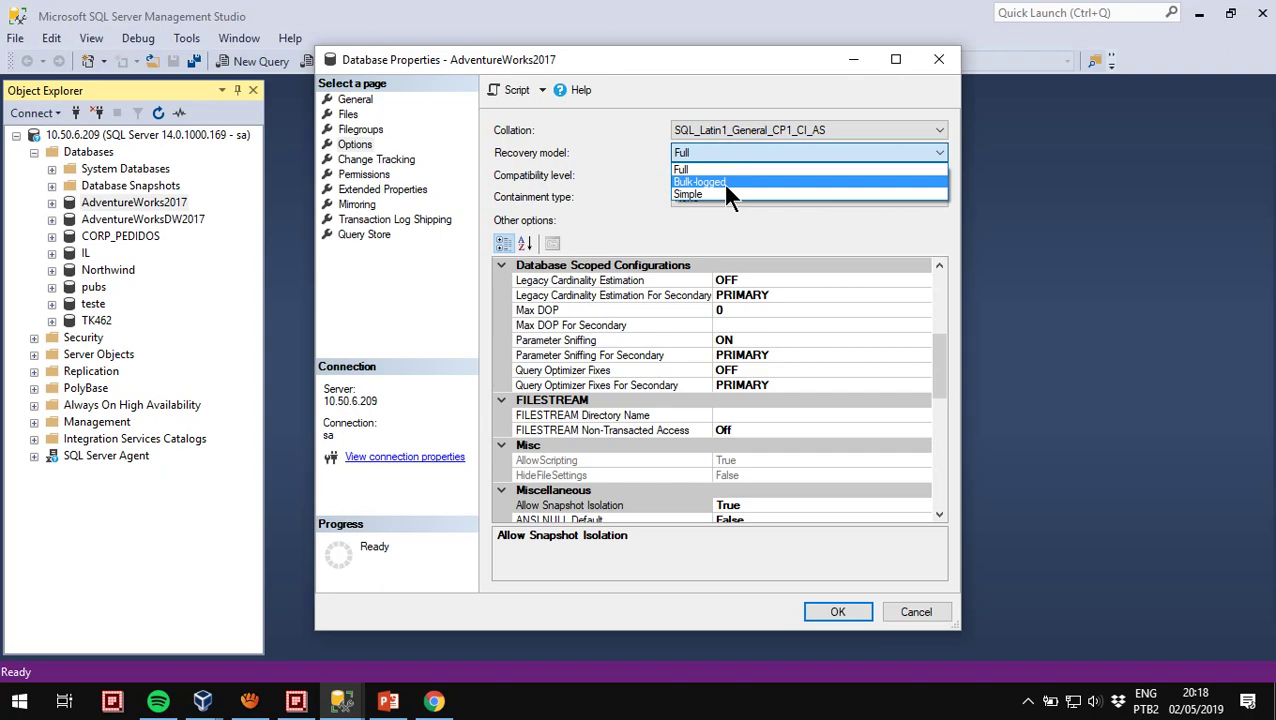
{"action": "key", "text": "Escape"}
{"action": "key", "text": "Escape"}
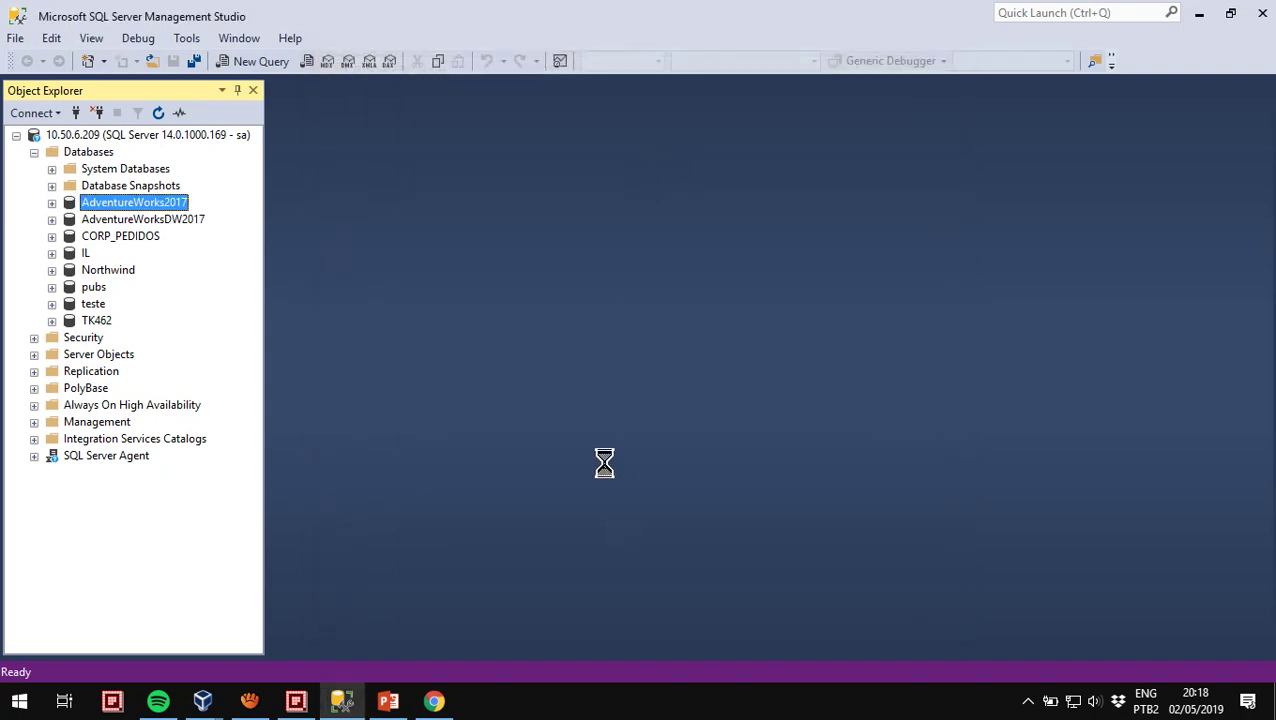
Switch to the SQL2017 virtual machine in VirtualBox and minimize its window.
{"action": "key", "text": "alt+Tab"}
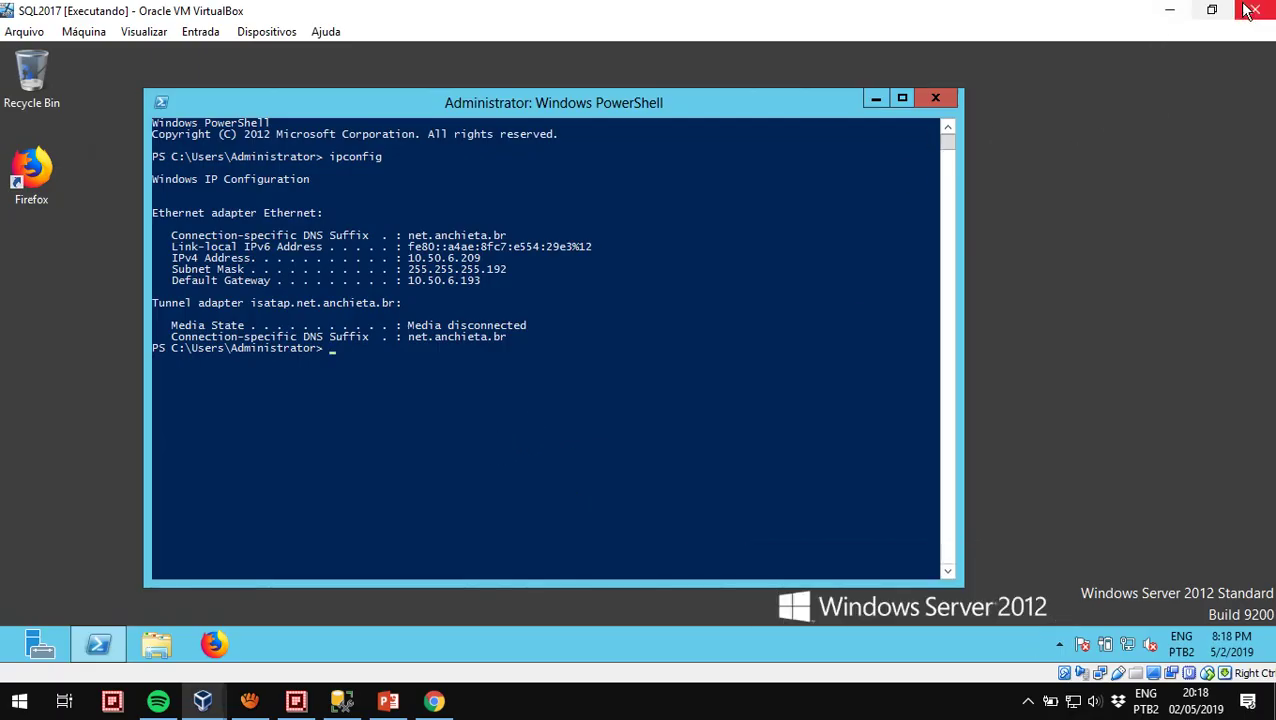
{"action": "left_click", "coordinate": [1170, 12]}
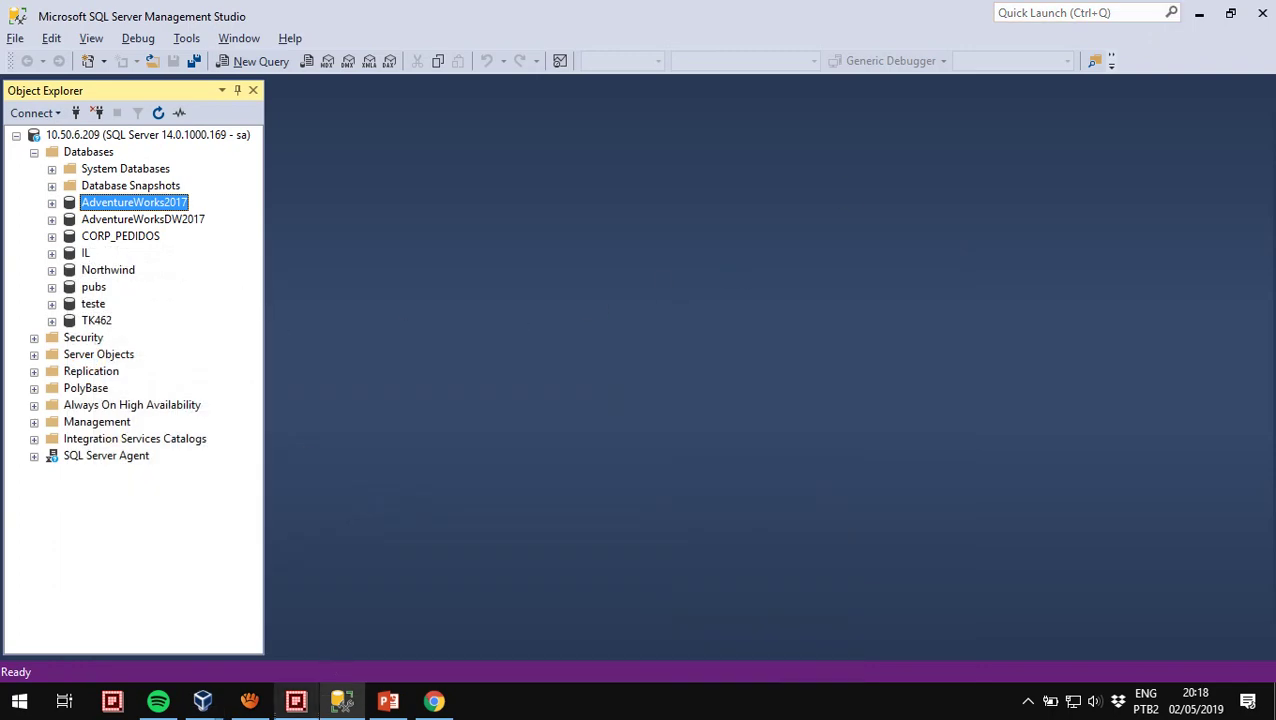